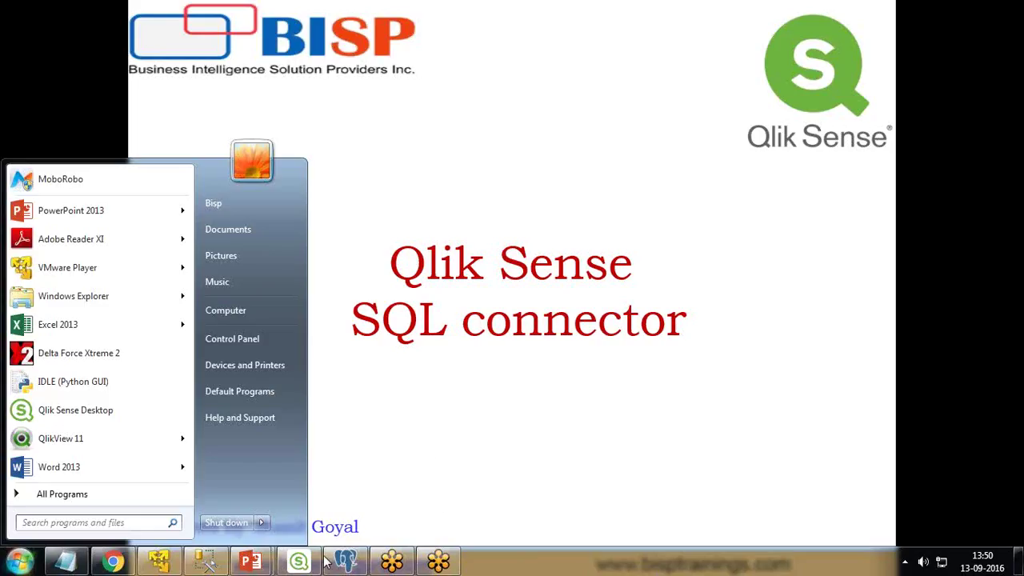
Create a new app named BispSQLConnector from the Qlik Sense Desktop hub.
left_click(298, 564)
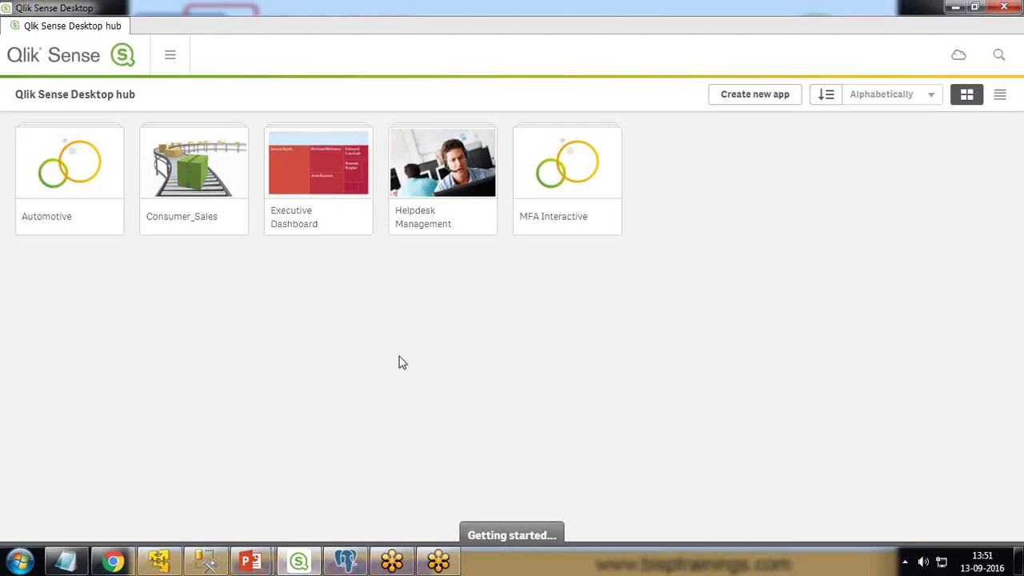
left_click(748, 97)
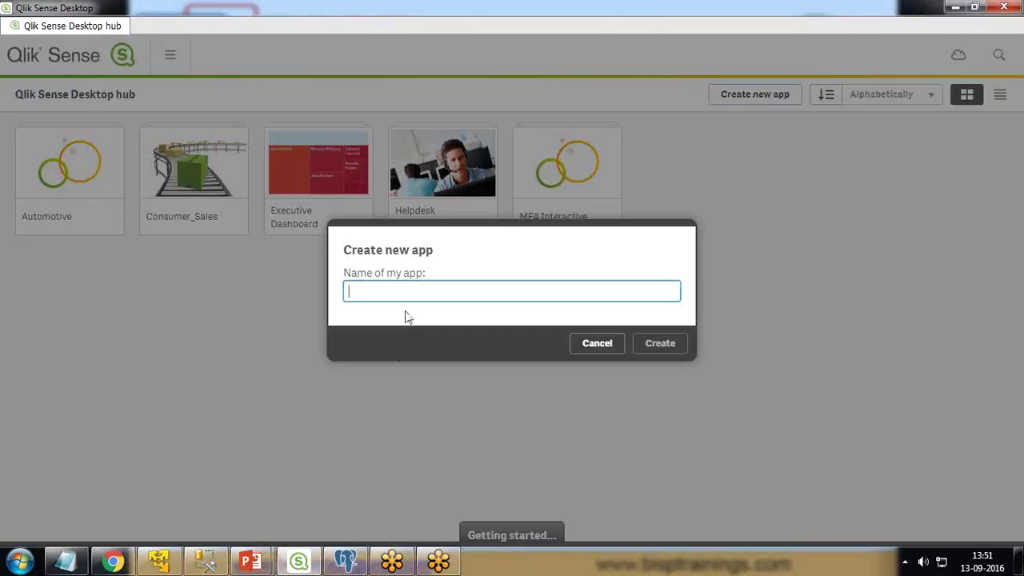
type("BispSQLCon")
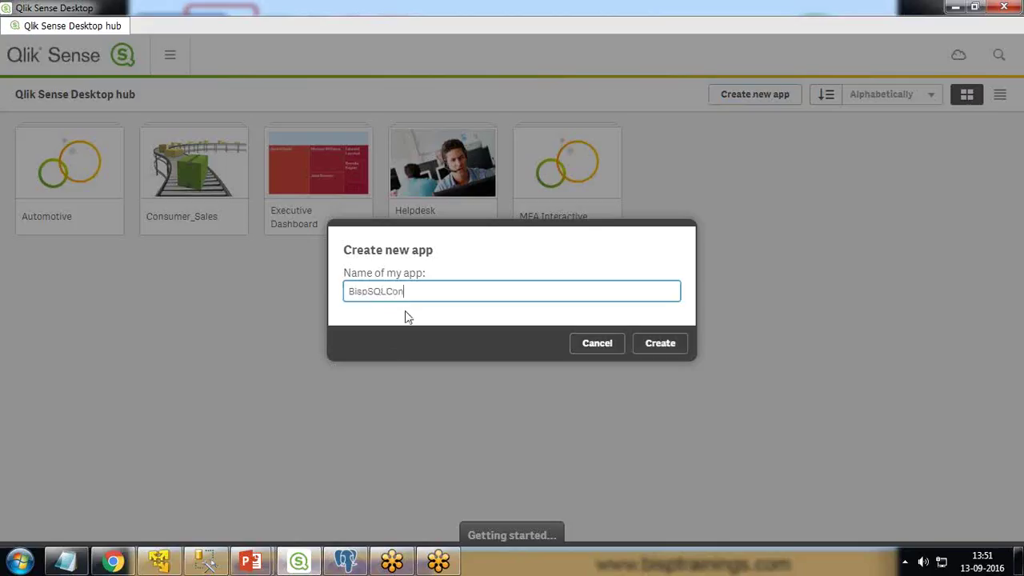
type("nector")
left_click(660, 344)
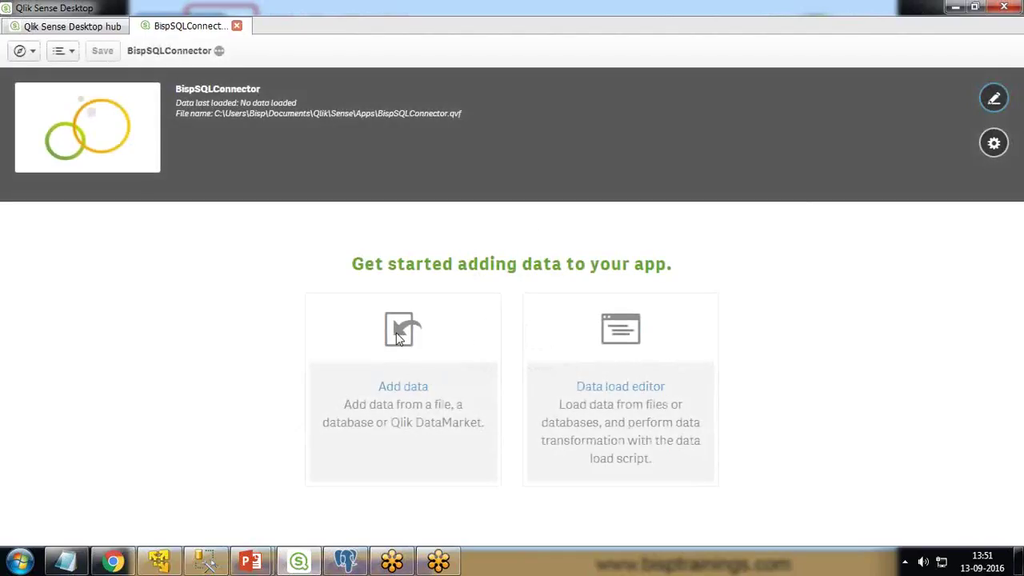
Start adding data to the app and choose OLE DB as the data source.
left_click(402, 391)
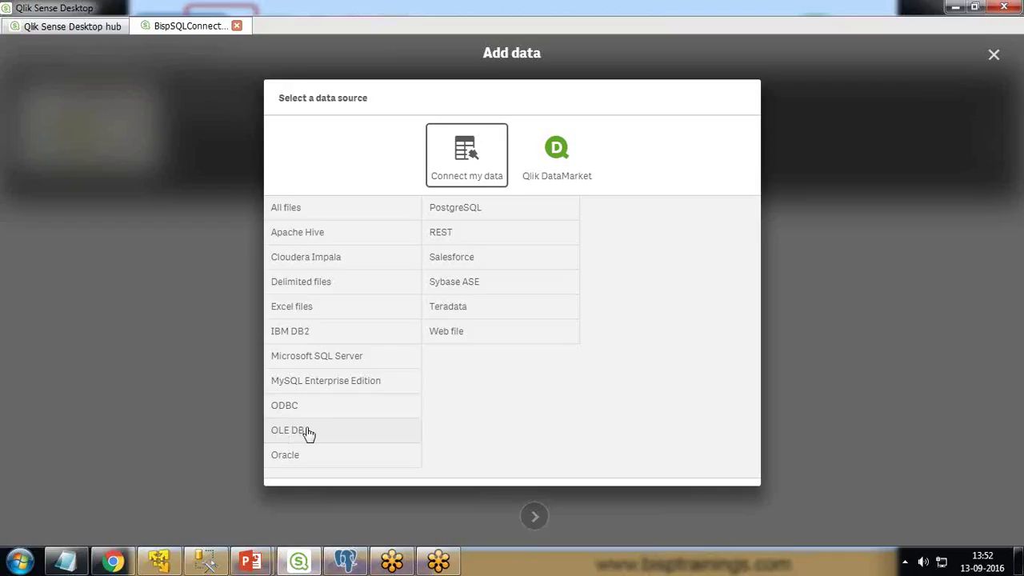
left_click(298, 432)
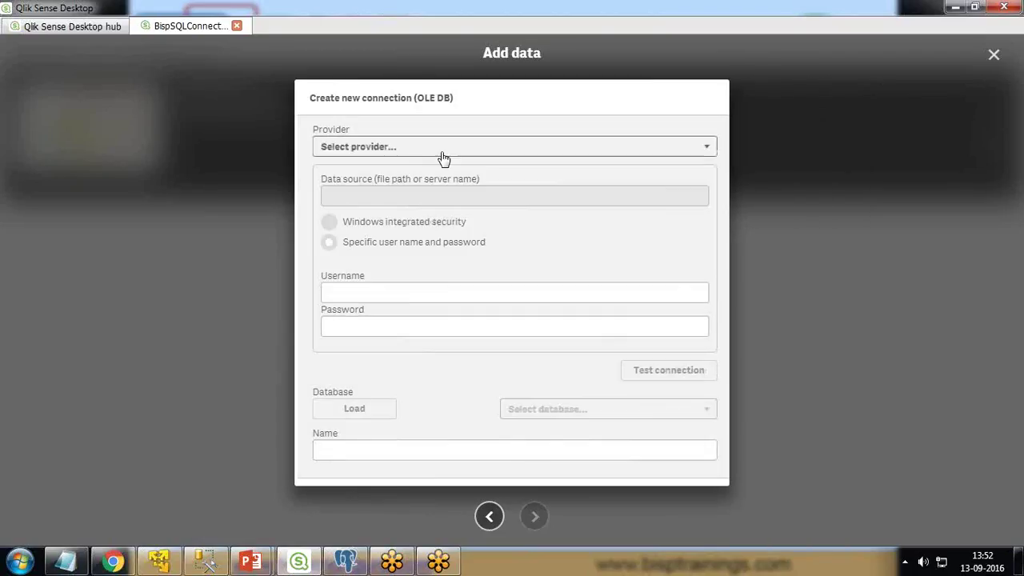
Choose Microsoft OLE DB Provider for SQL Server, enter data source BISPPC, then switch to SSMS.
left_click(439, 151)
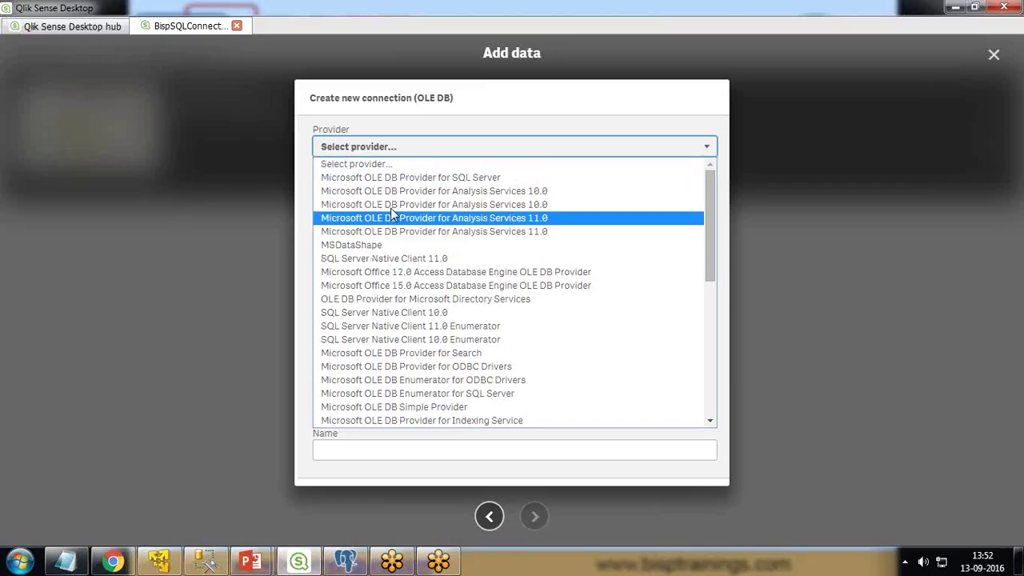
left_click(392, 177)
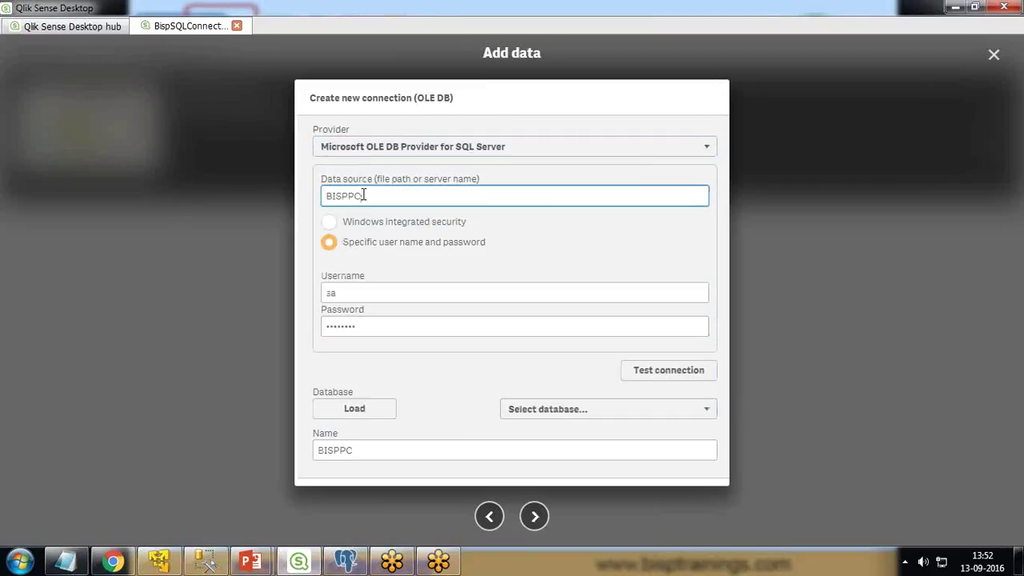
left_click_drag(368, 196, 301, 204)
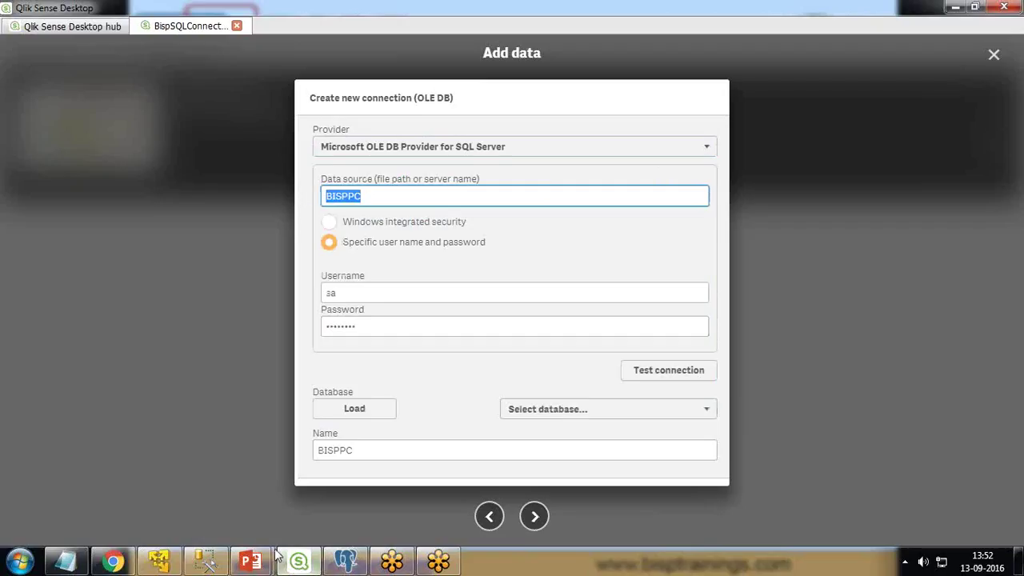
left_click(205, 561)
Open SSMS's Connect to Server dialog to check server BISPPC and its login details.
right_click(40, 99)
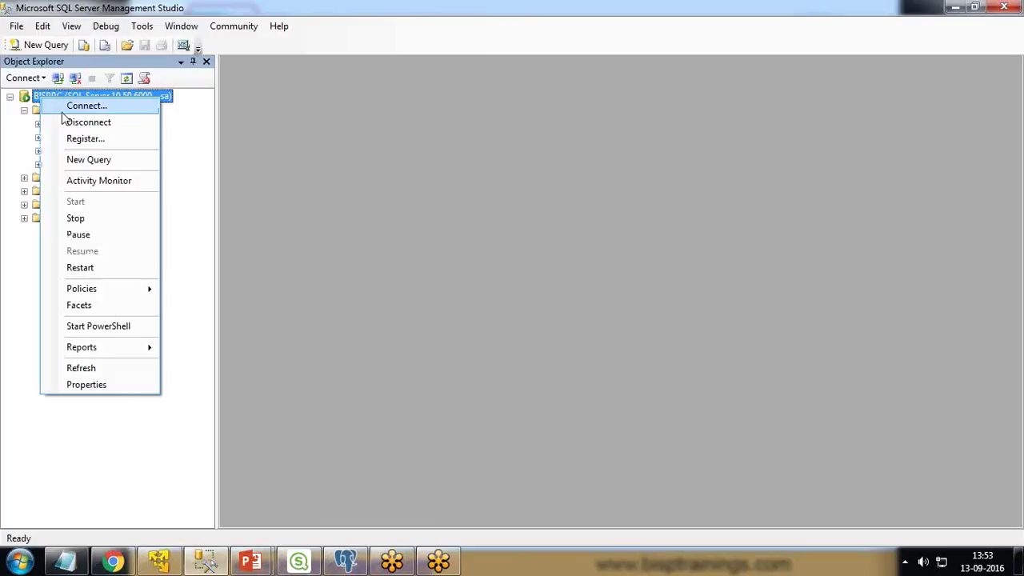
left_click(79, 104)
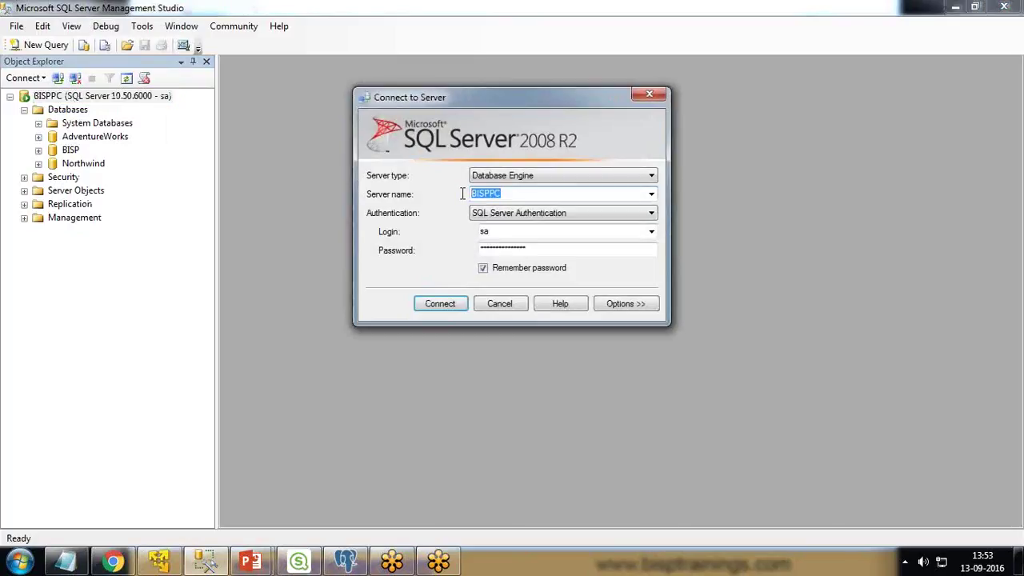
left_click(483, 233)
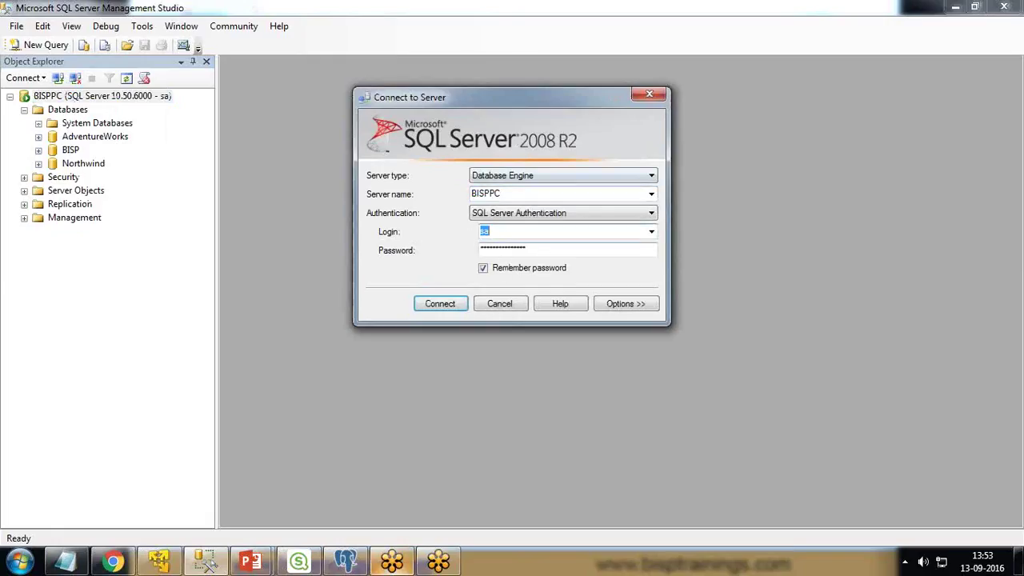
Fill in server BISPPC and the login credentials, then test the OLE DB connection.
left_click(298, 563)
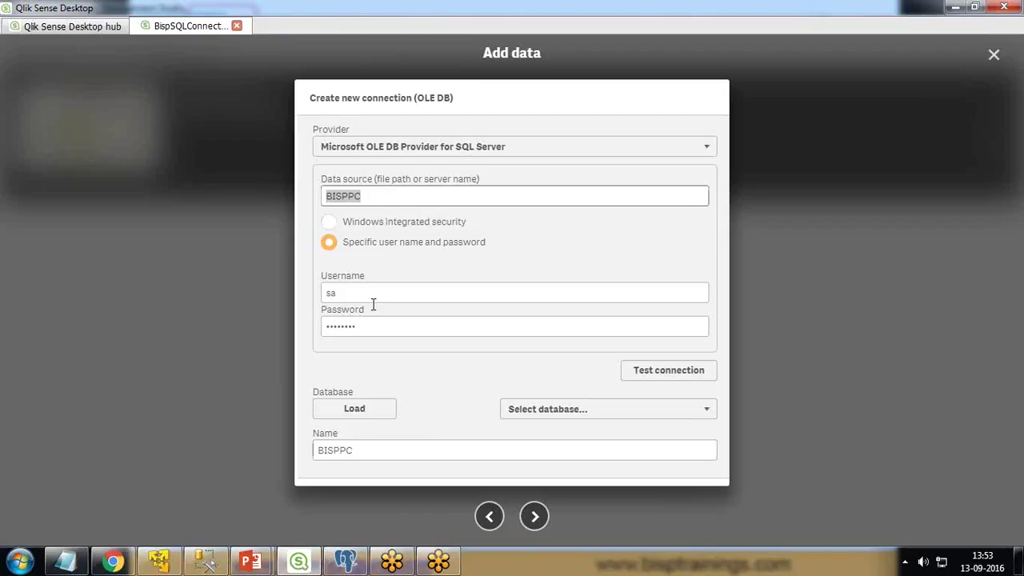
double_click(376, 200)
left_click_drag(377, 201, 354, 296)
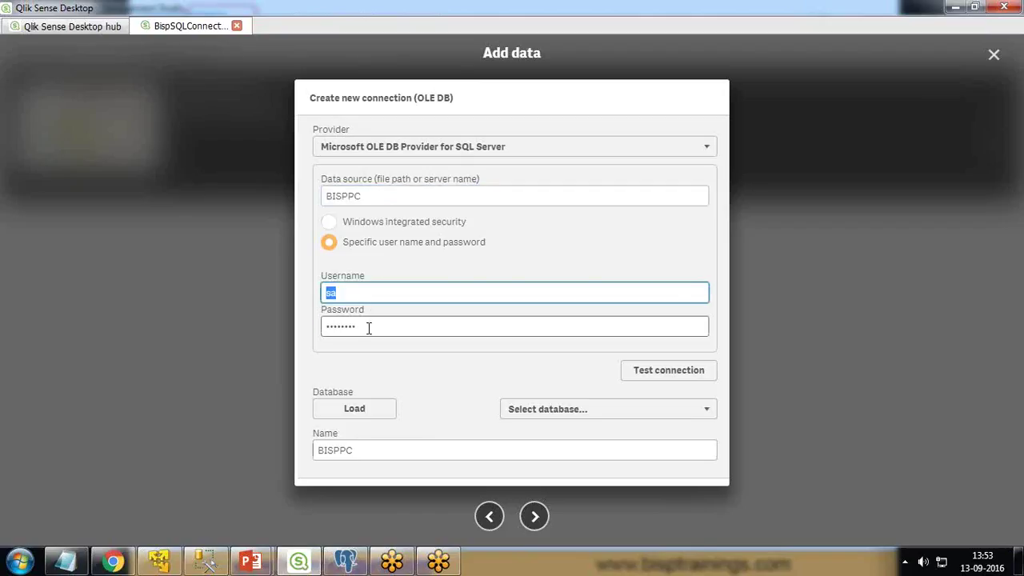
double_click(369, 326)
key("Return")
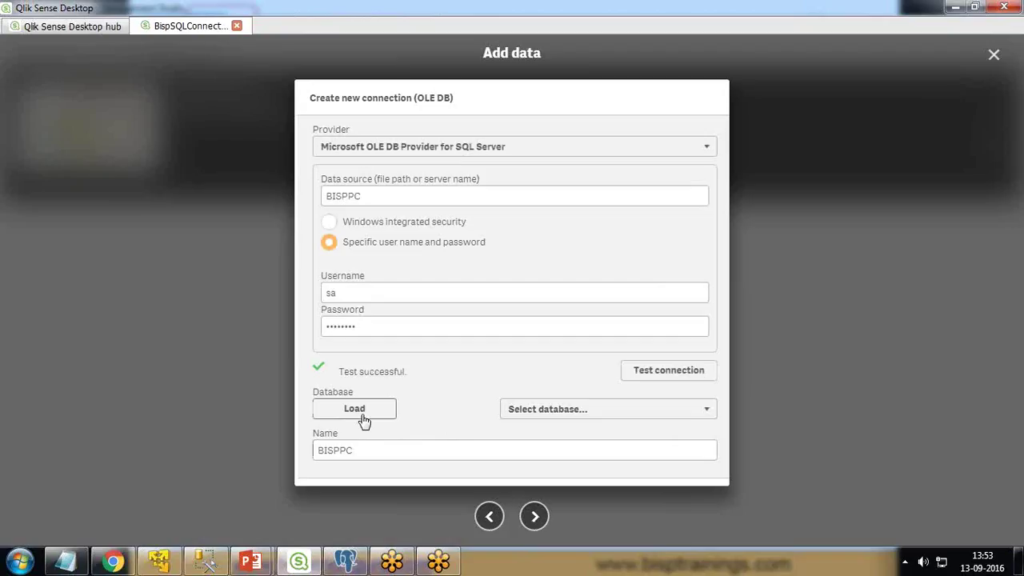
Load the server's databases, select AdventureWorks, and name the connection BISPPC.
left_click(363, 421)
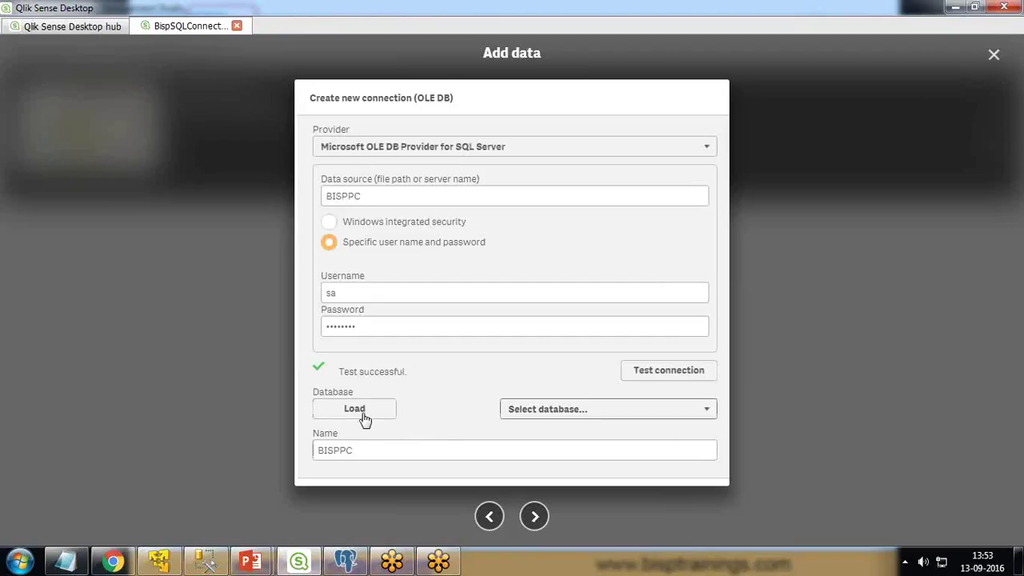
left_click(577, 415)
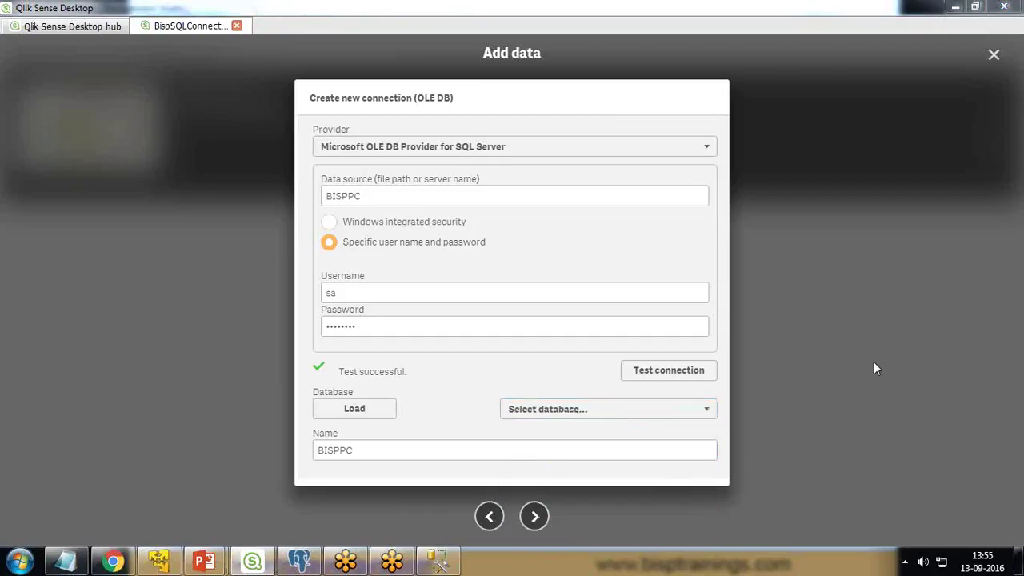
left_click(563, 409)
key("Down")
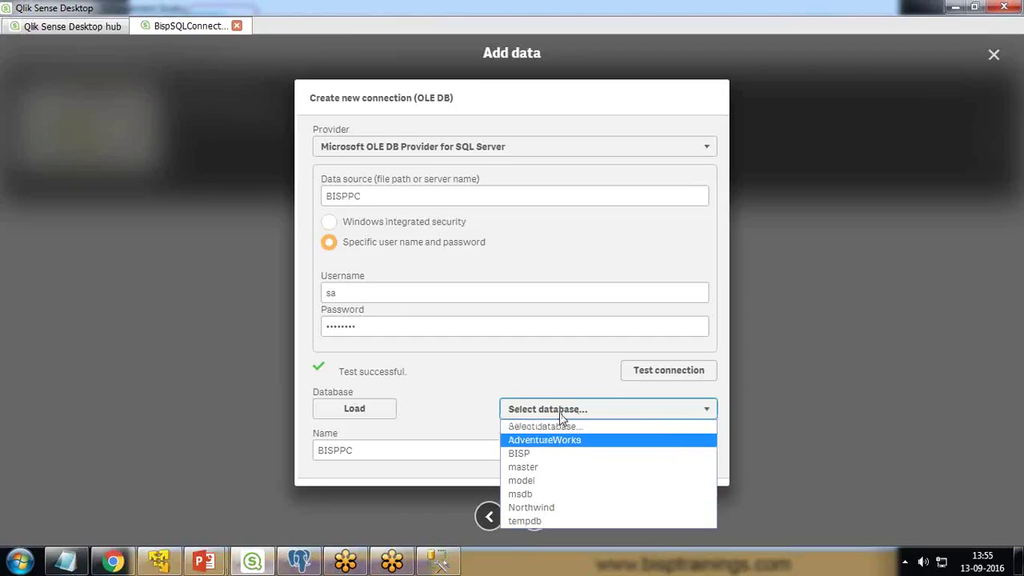
key("Return")
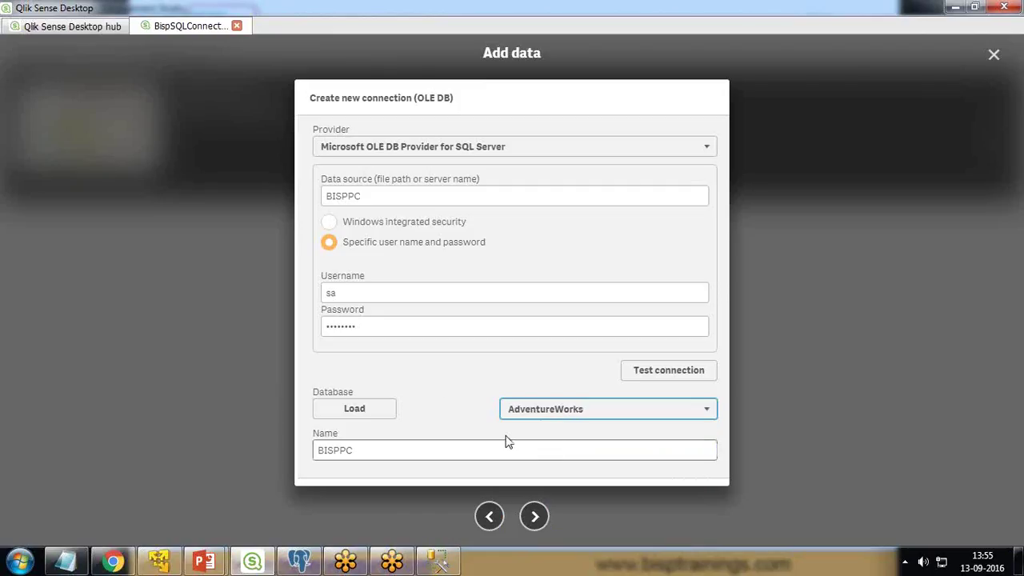
left_click_drag(376, 450, 282, 463)
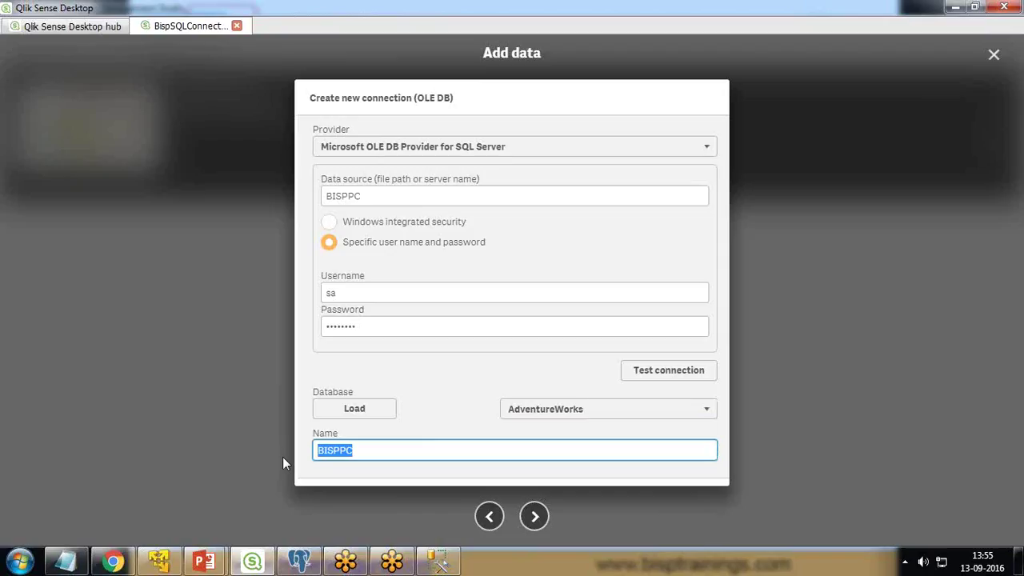
Create the connection, choose the AdventureWorks database for data selection, and check SSMS.
left_click(535, 517)
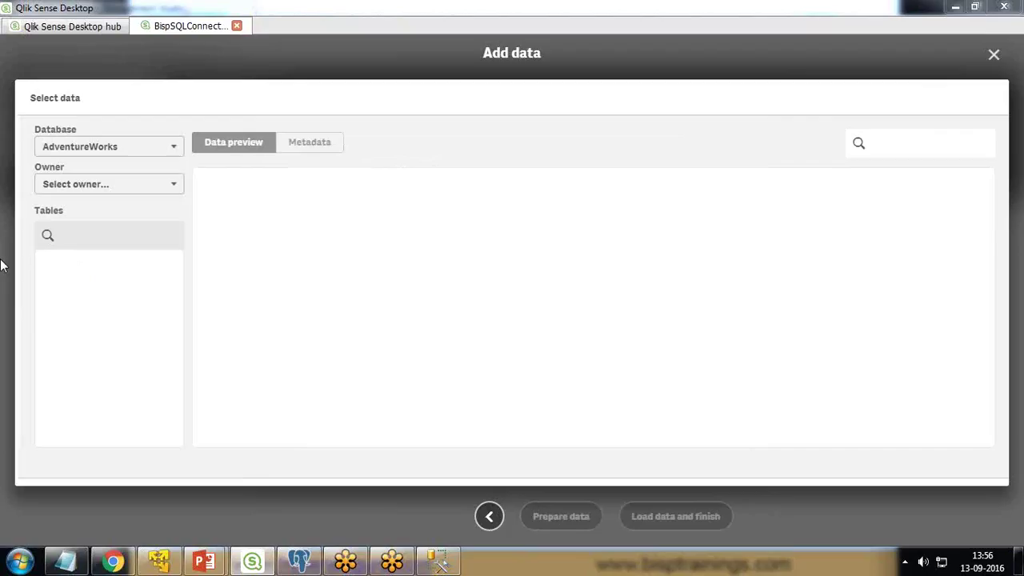
left_click(124, 148)
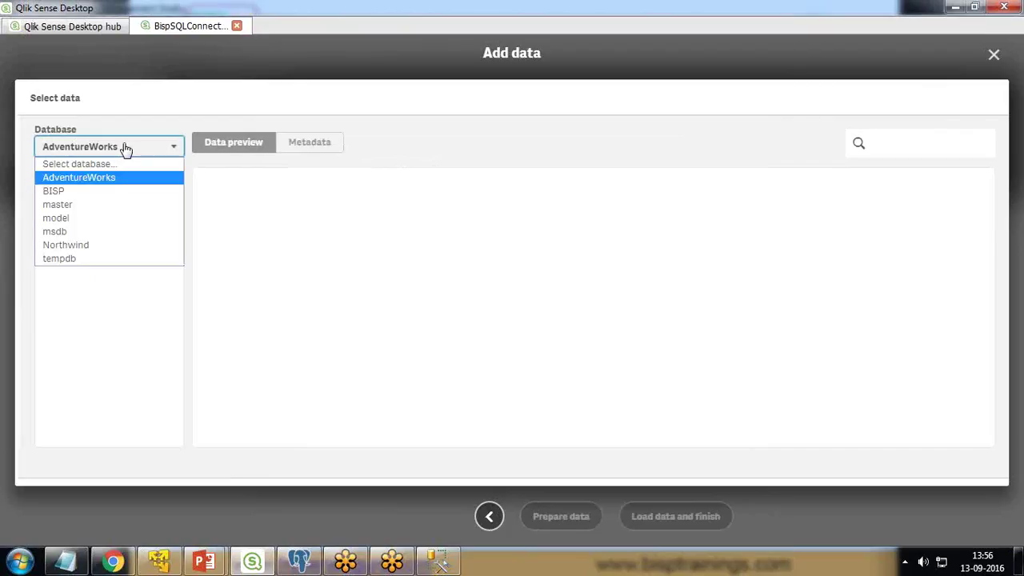
left_click(108, 177)
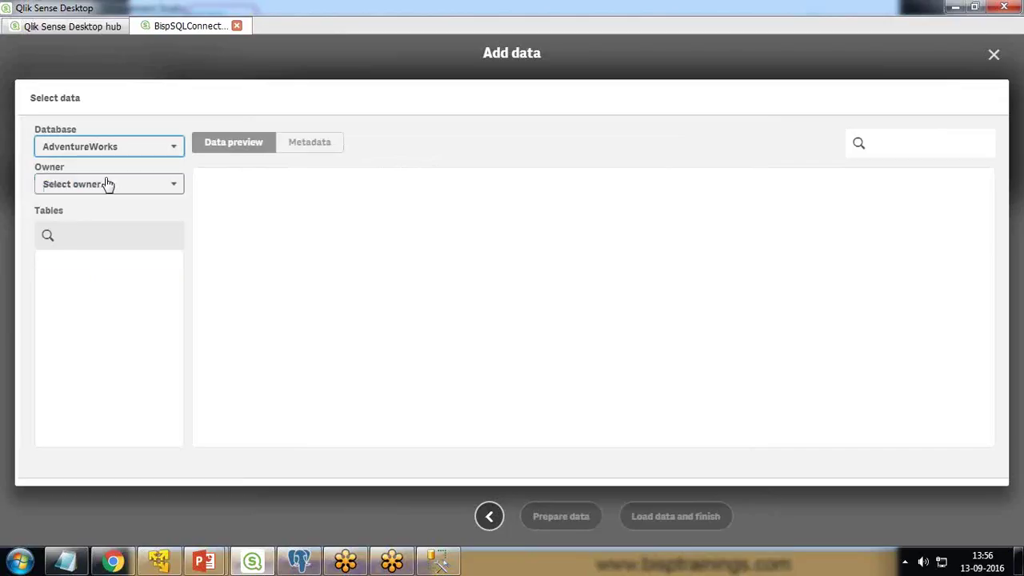
left_click(108, 184)
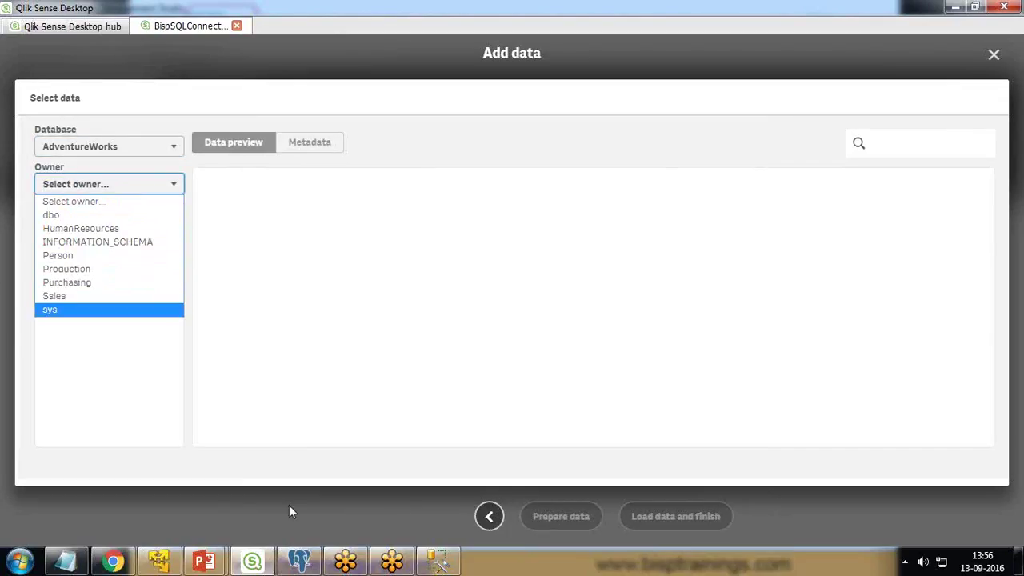
left_click(436, 559)
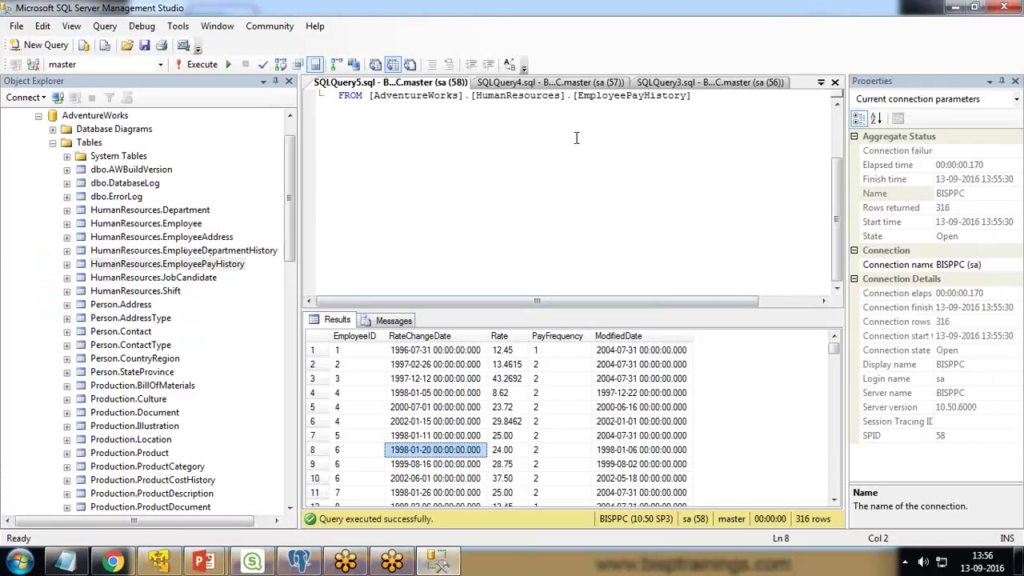
Confirm the HumanResources.EmployeePayHistory table name in SSMS, then return to Qlik Sense.
left_click_drag(473, 95, 674, 95)
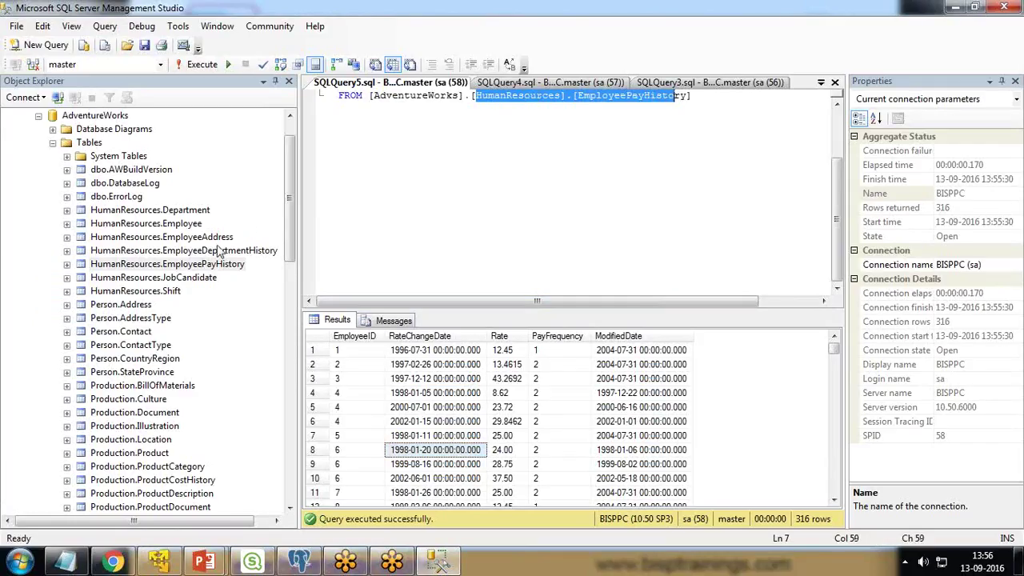
left_click(180, 267)
left_click(180, 265)
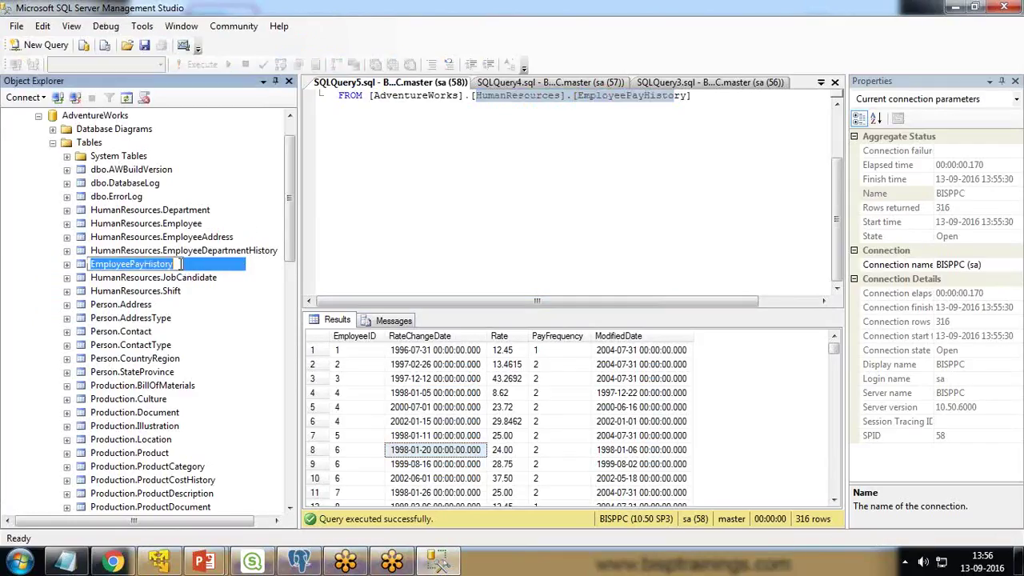
left_click(212, 278)
left_click(198, 265)
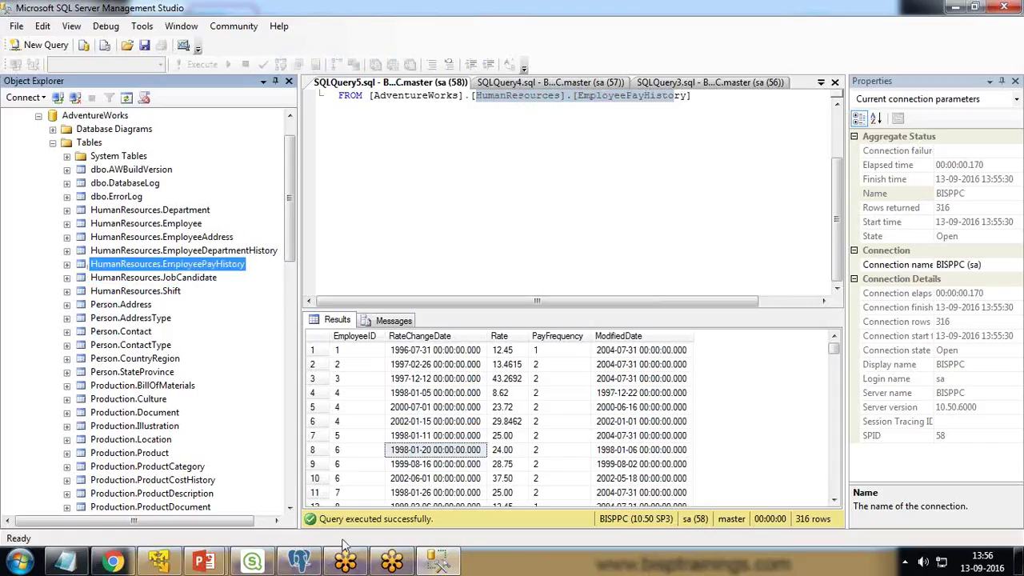
left_click(250, 560)
Select owner HumanResources, tick EmployeePayHistory, and load the data into the app.
left_click(136, 187)
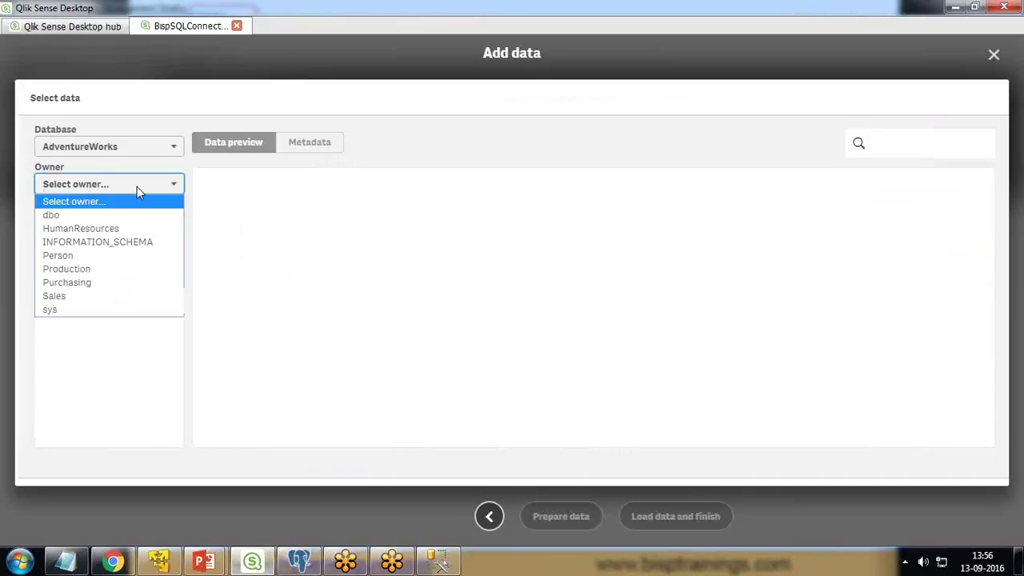
left_click(98, 228)
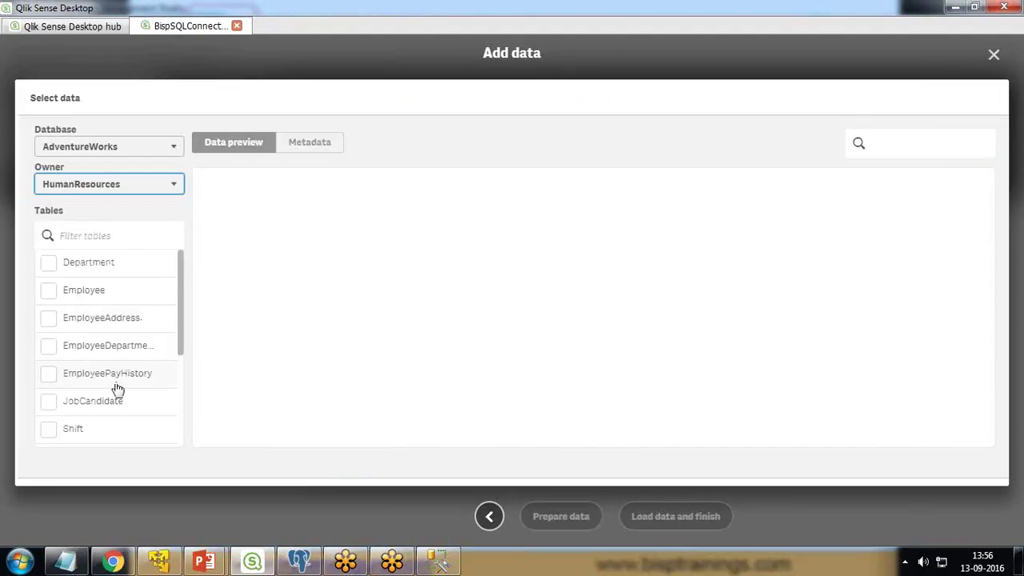
left_click(48, 376)
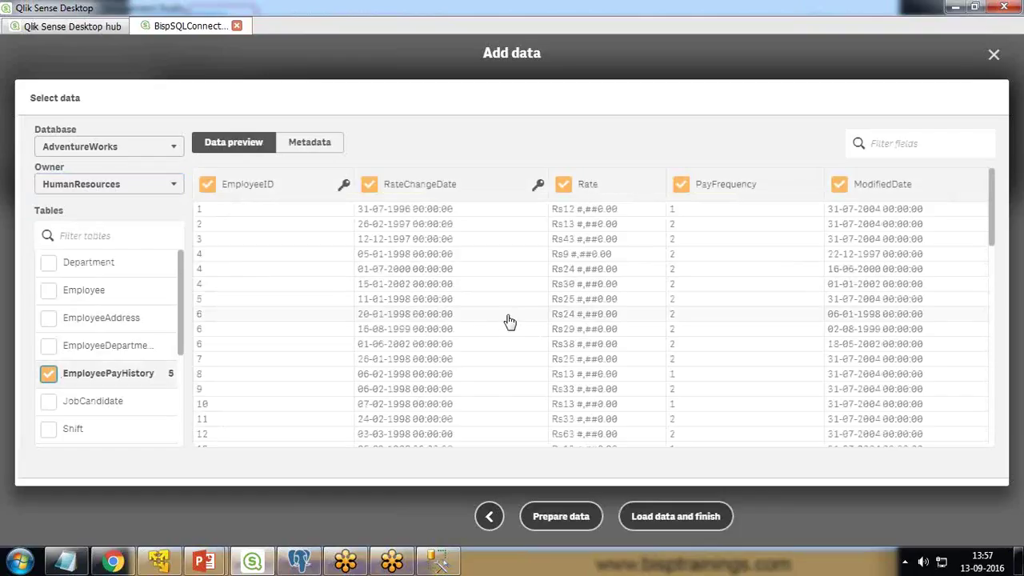
left_click(672, 517)
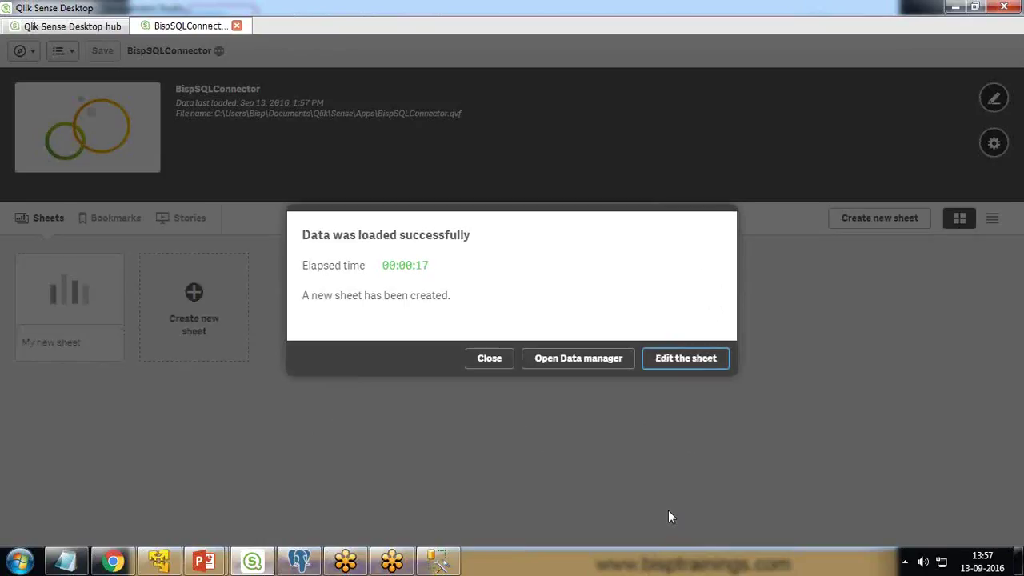
Add a bar chart to My new sheet with dimension EmployeeID and measure Sum(Rate).
left_click(686, 359)
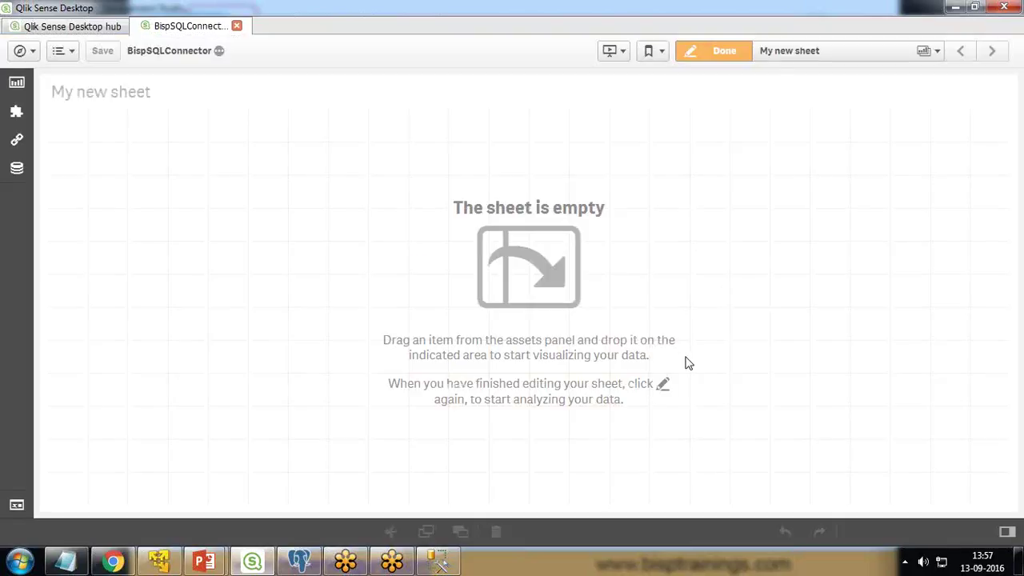
left_click(17, 82)
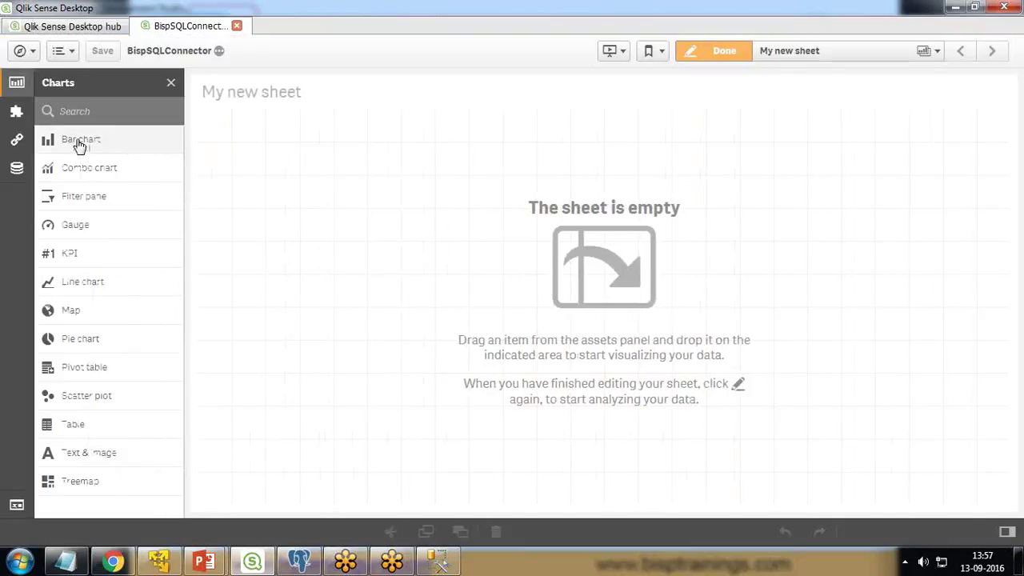
left_click_drag(75, 142, 447, 274)
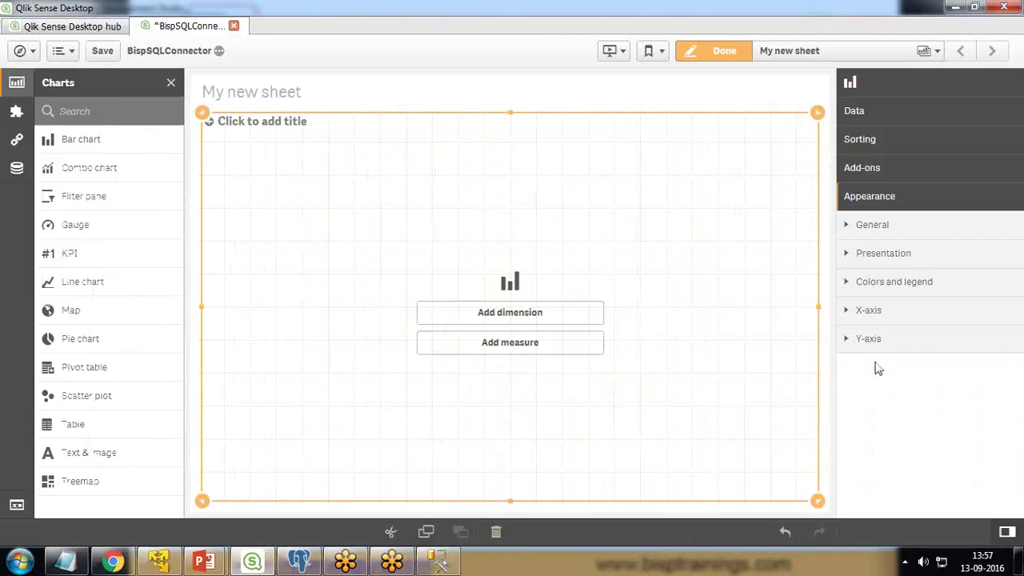
left_click(424, 305)
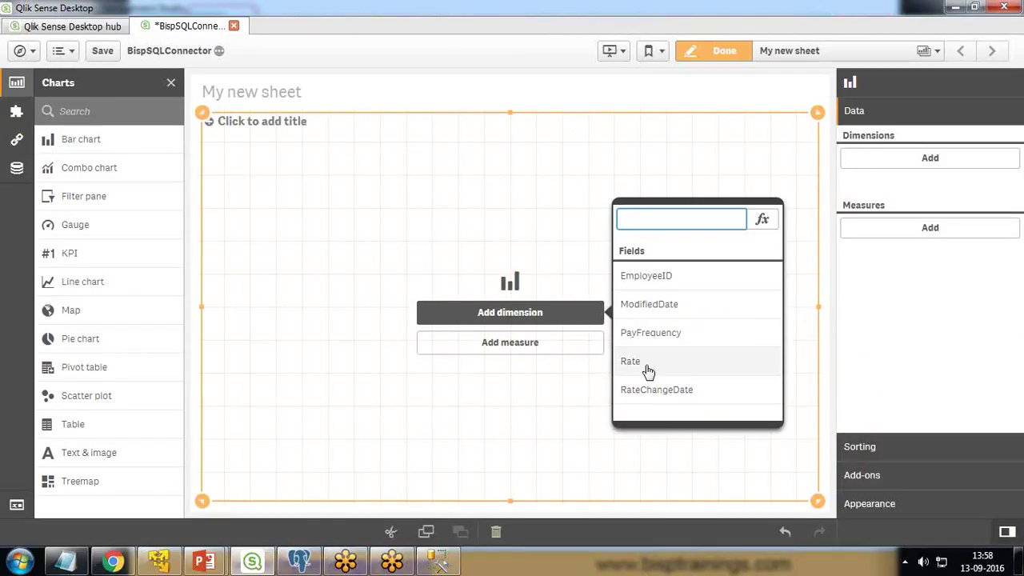
left_click(652, 277)
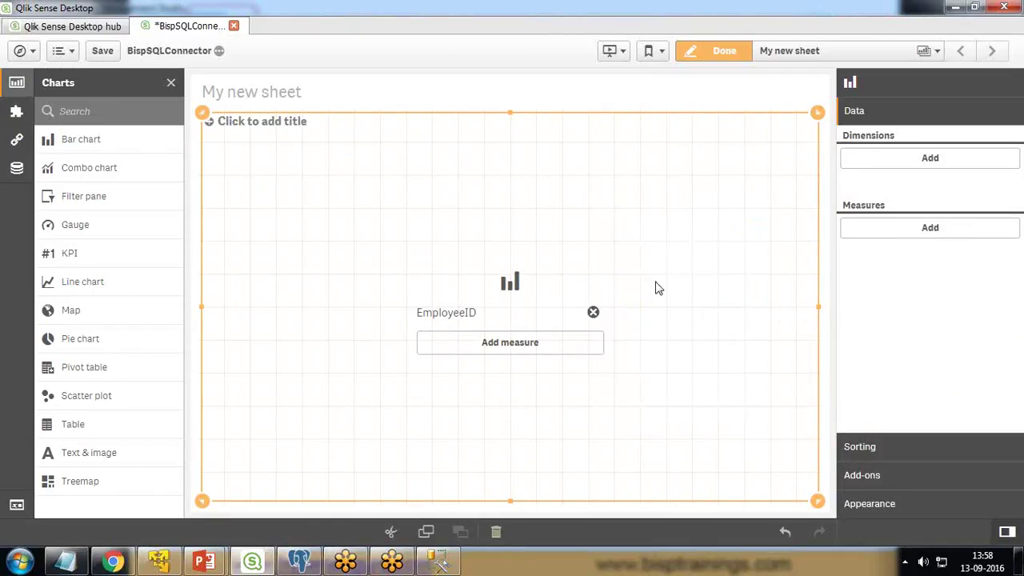
left_click(506, 344)
left_click(651, 396)
left_click(647, 308)
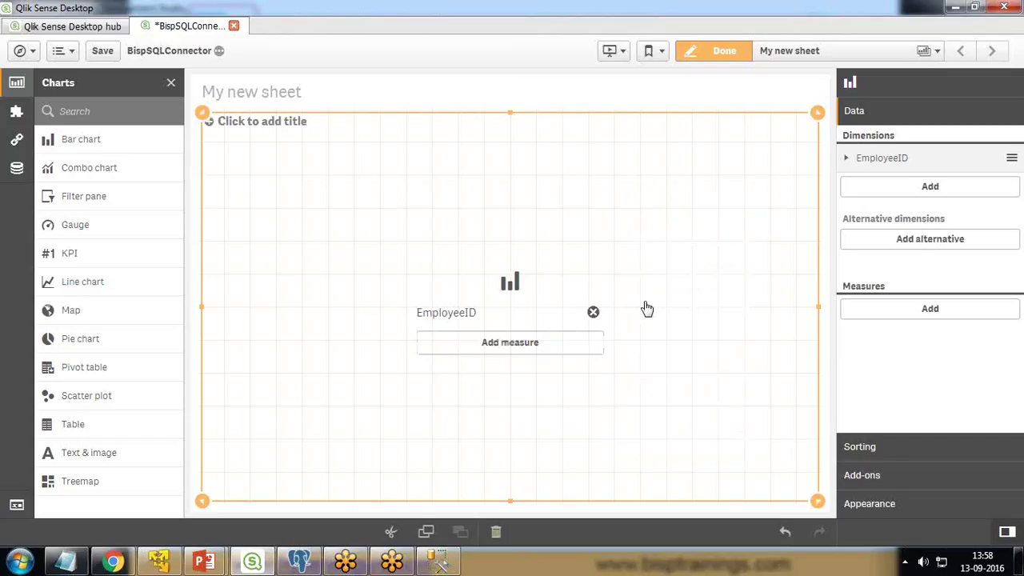